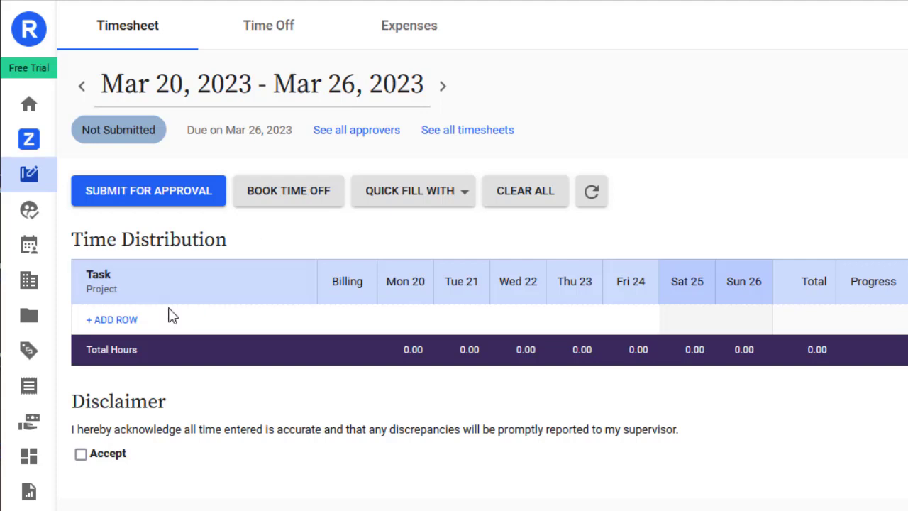
# - Add a timesheet row for the Discovery task of Evaluation of Billing Systems and set its billing to Billable, Project Rate
pyautogui.click(122, 321)
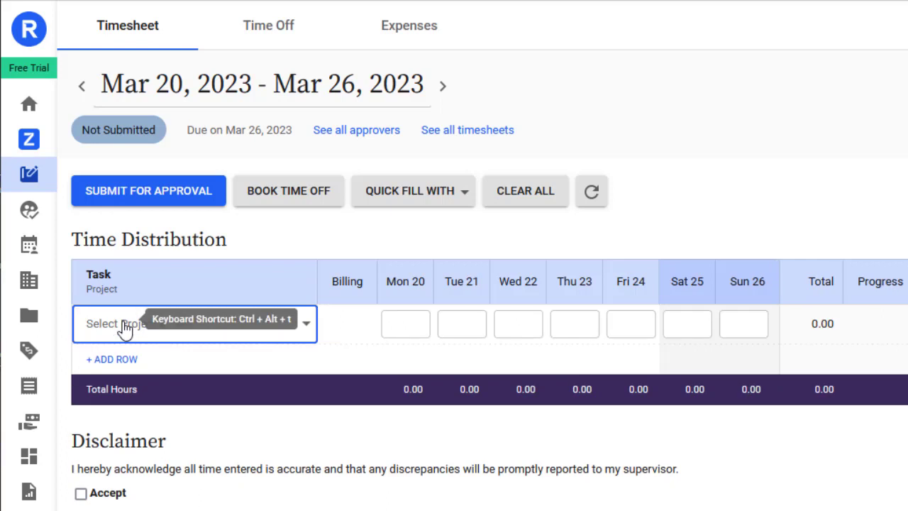
pyautogui.click(125, 327)
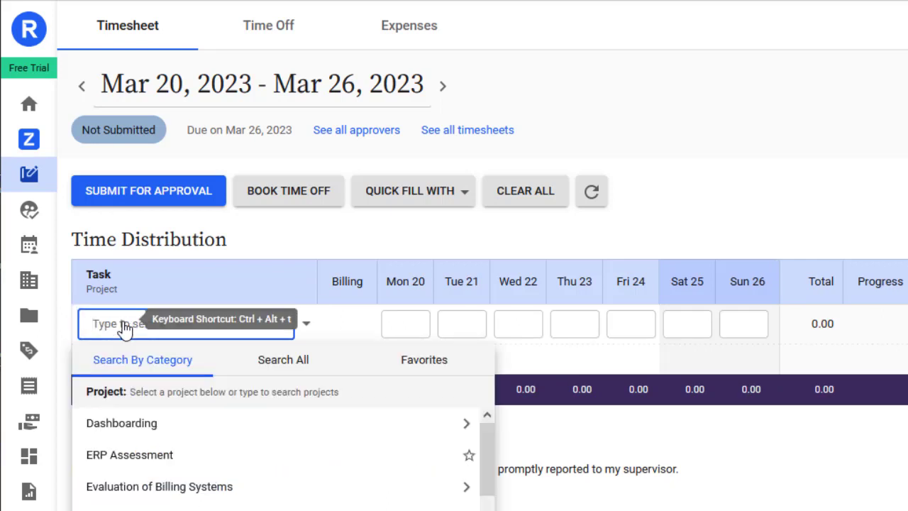
pyautogui.click(127, 487)
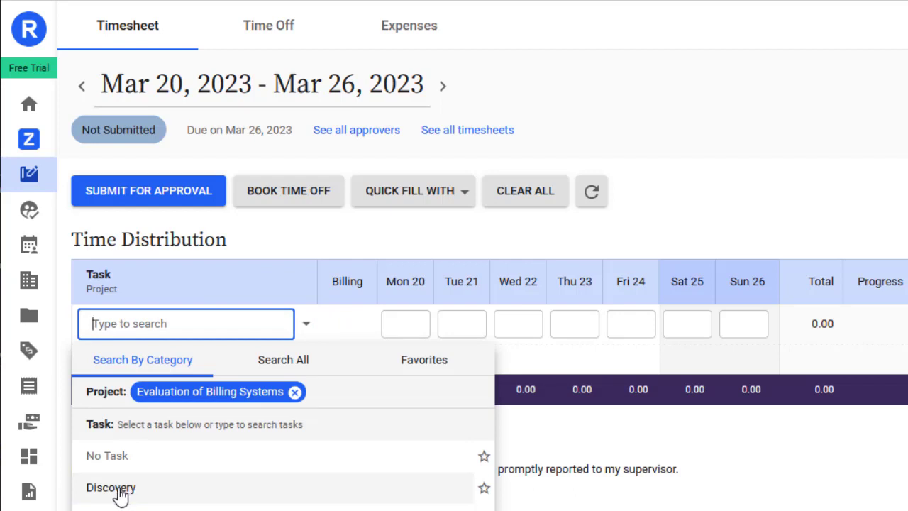
pyautogui.click(126, 488)
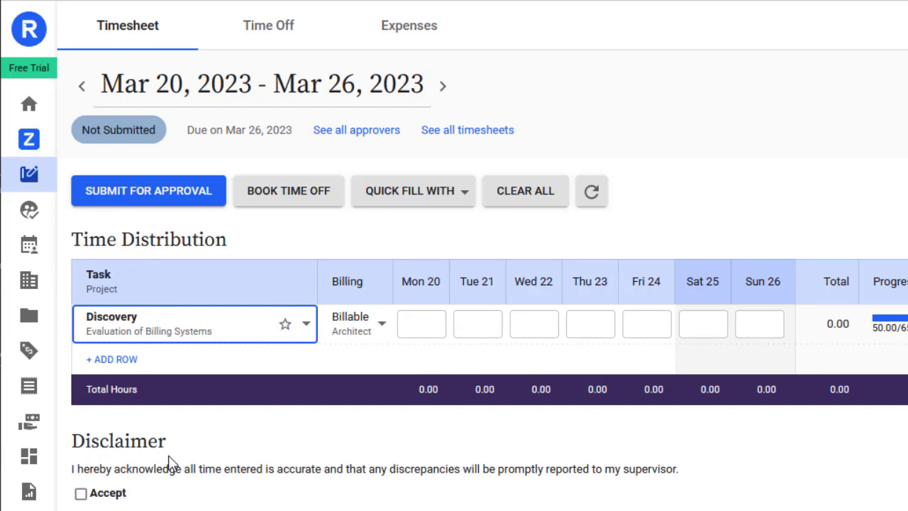
pyautogui.click(381, 324)
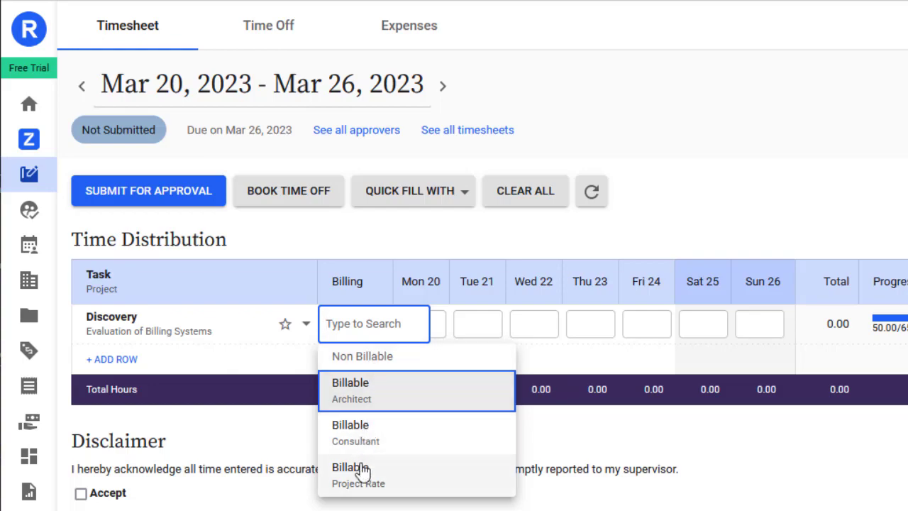
pyautogui.click(361, 477)
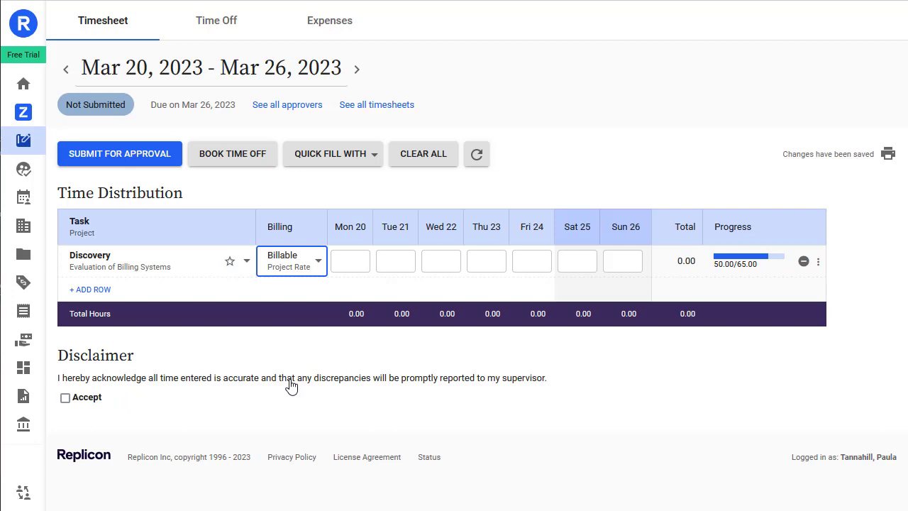
# - Add a second timesheet row for the Analysis task of Evaluation of Billing Systems
pyautogui.click(103, 290)
pyautogui.click(107, 294)
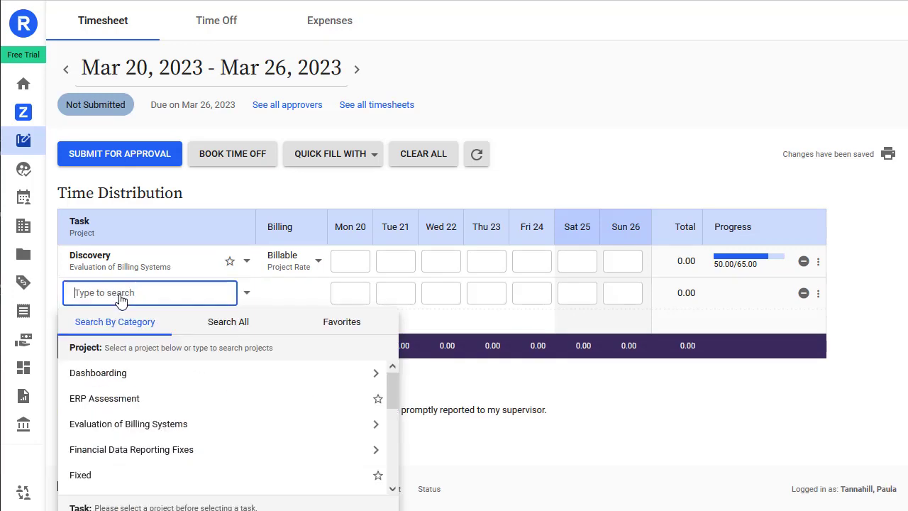
pyautogui.click(103, 421)
pyautogui.click(88, 450)
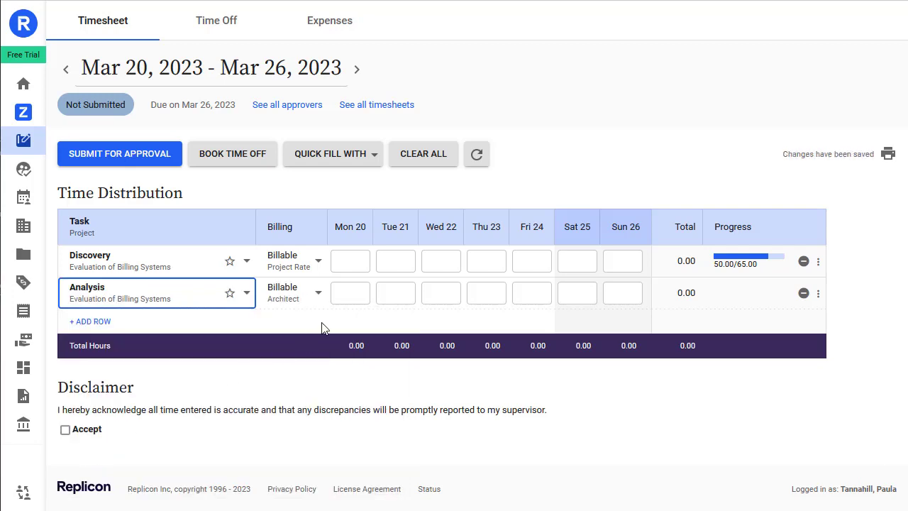
# - Enter Discovery hours of 8 on Tue 21, 4 on Thu 23 and 8 on Fri 24, and Analysis hours of 8 on Wed 22 and 4 on Thu 23
pyautogui.click(392, 258)
pyautogui.write('8')
pyautogui.click(428, 294)
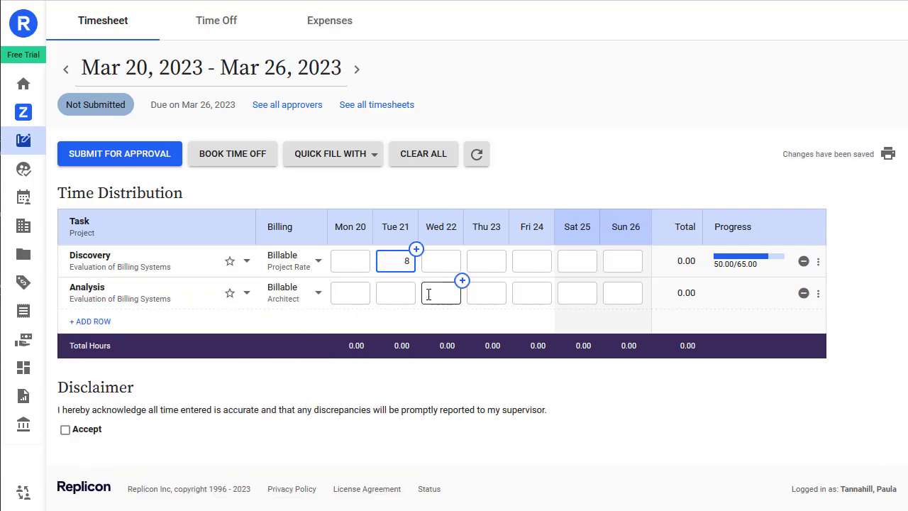
pyautogui.write('8')
pyautogui.click(488, 264)
pyautogui.write('4')
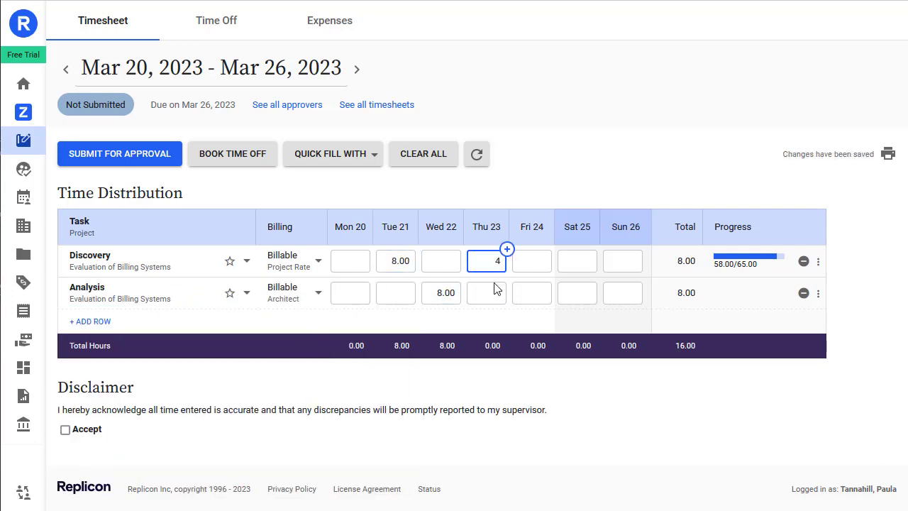
pyautogui.click(496, 291)
pyautogui.write('4')
pyautogui.click(543, 261)
pyautogui.write('8')
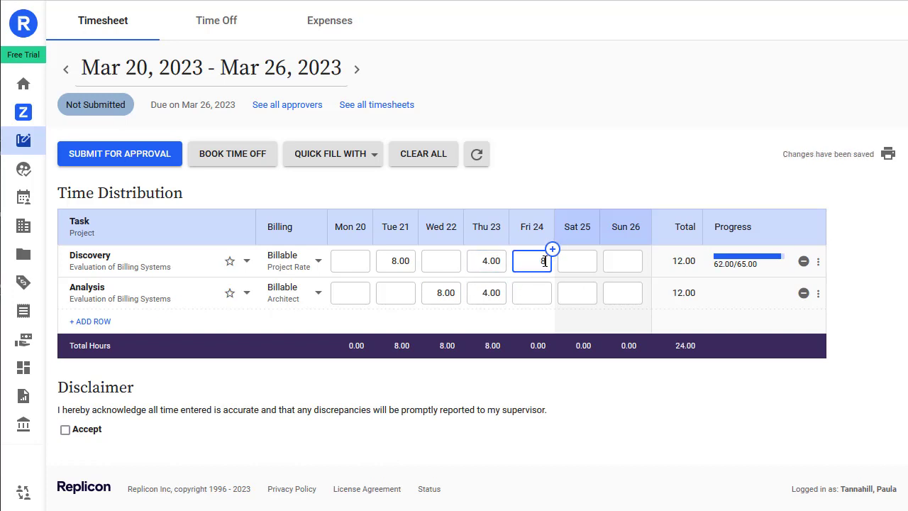
# - Add the comment "Nearly done!" to the Discovery task's Fri 24 time entry
pyautogui.click(552, 249)
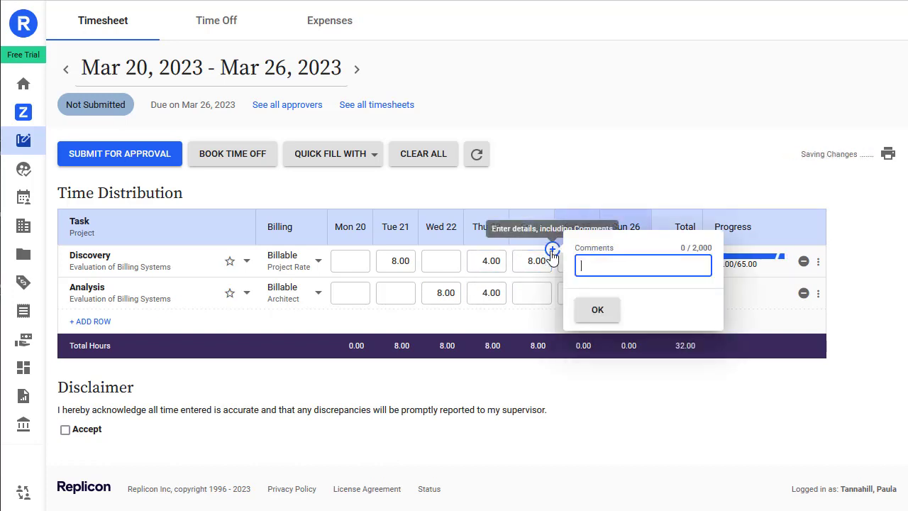
pyautogui.write('N')
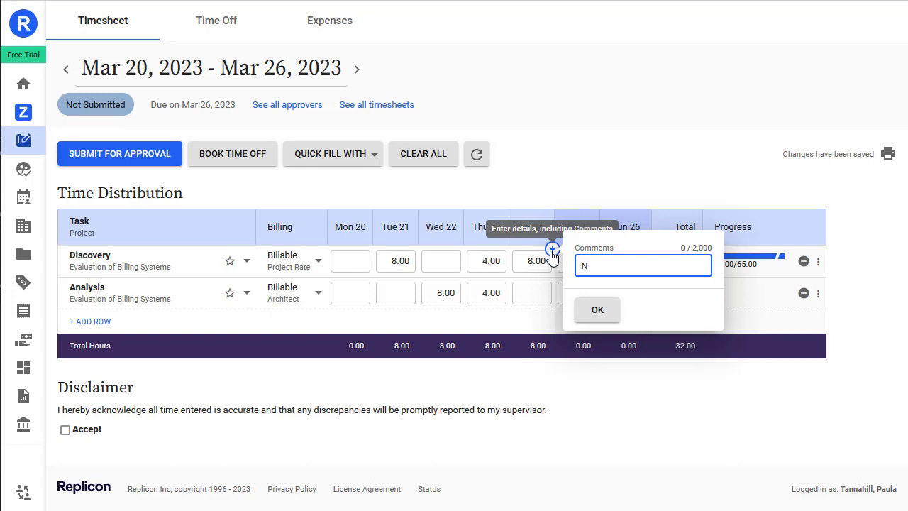
pyautogui.write('early done!')
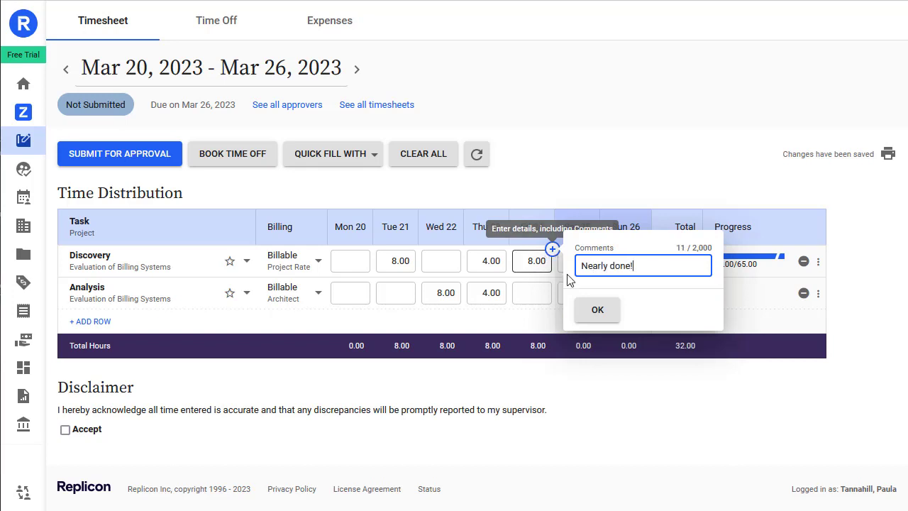
pyautogui.click(597, 310)
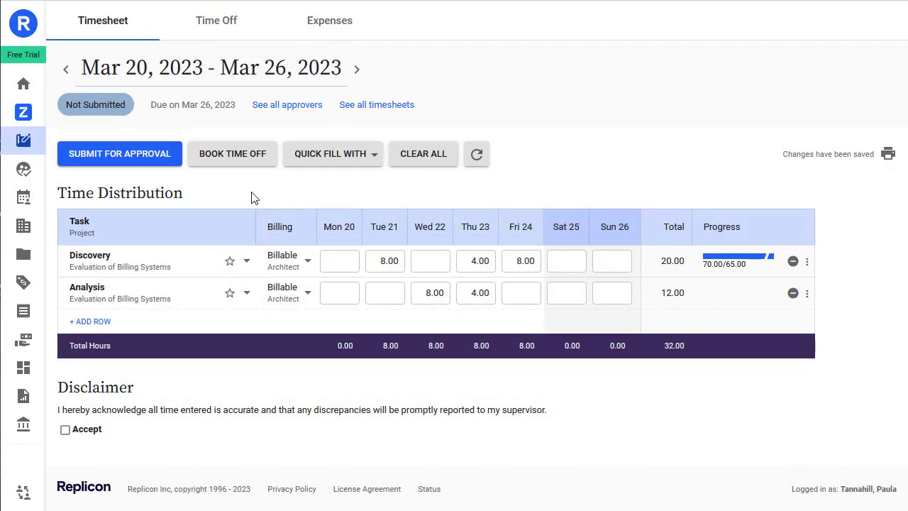
pyautogui.click(235, 162)
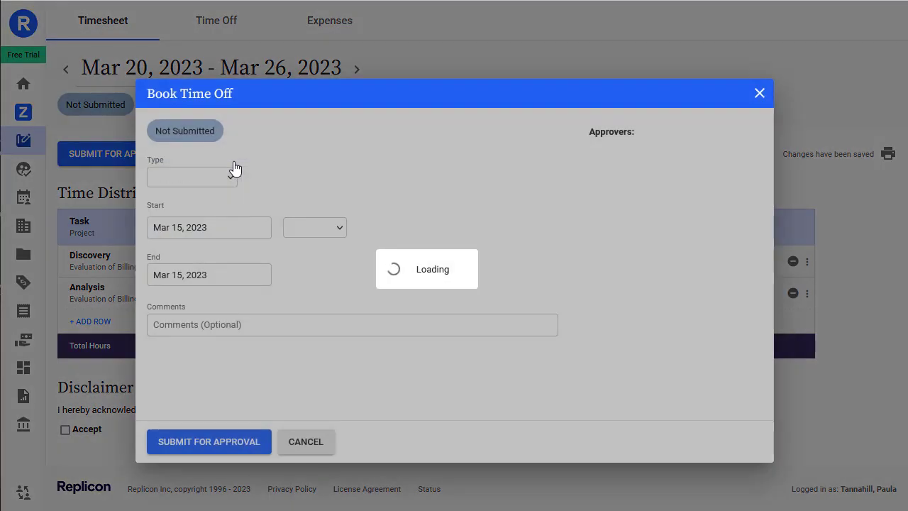
pyautogui.click(238, 176)
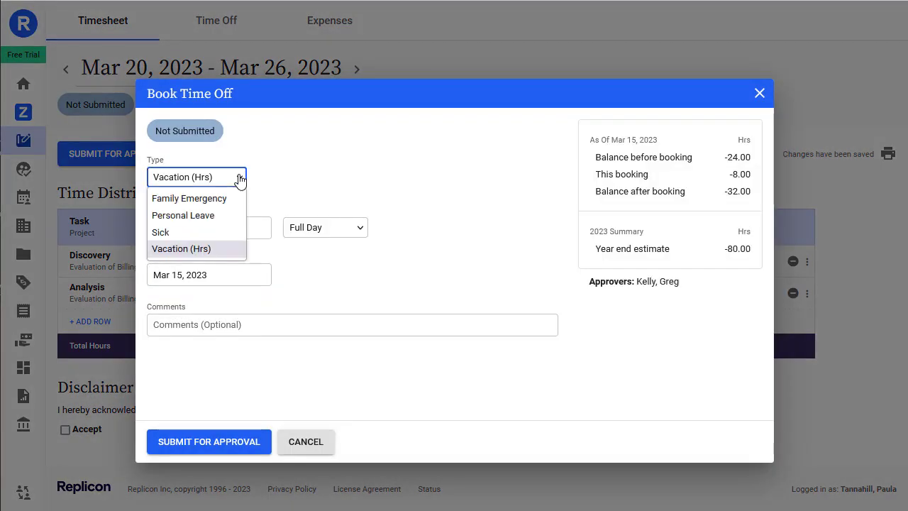
pyautogui.click(225, 232)
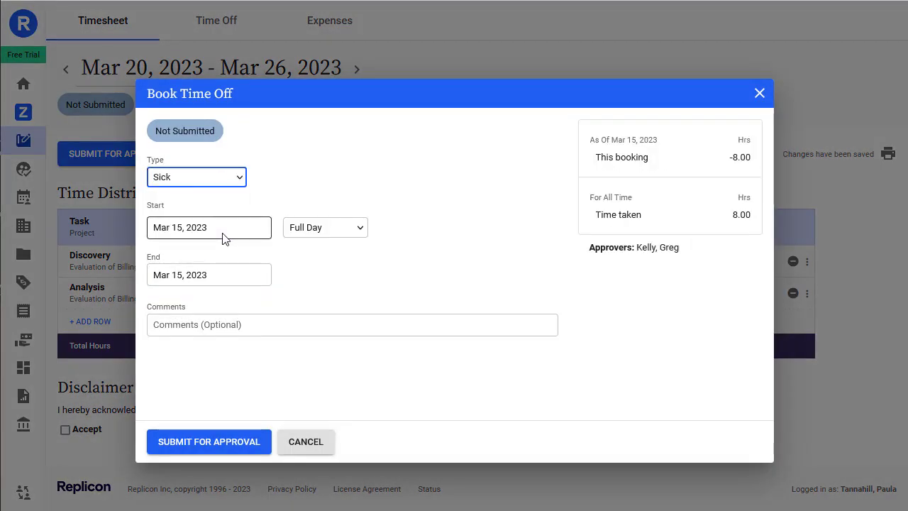
pyautogui.click(309, 442)
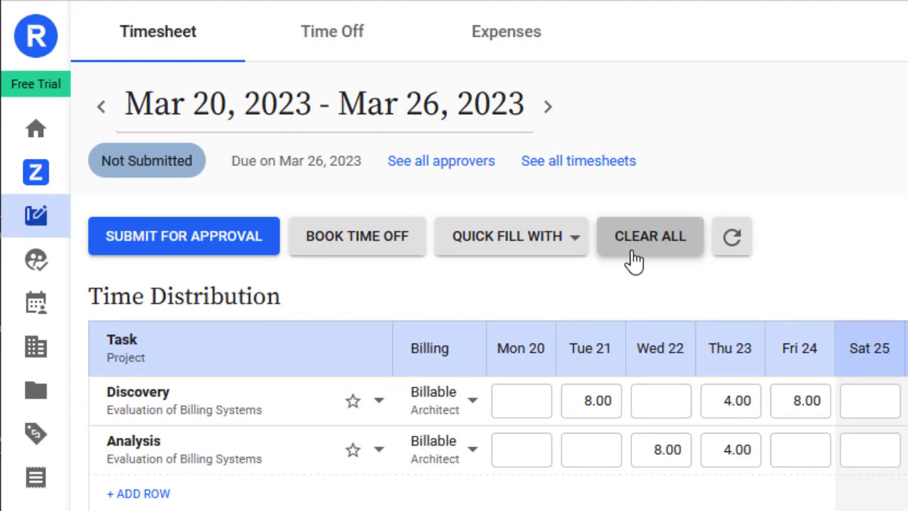
pyautogui.click(547, 257)
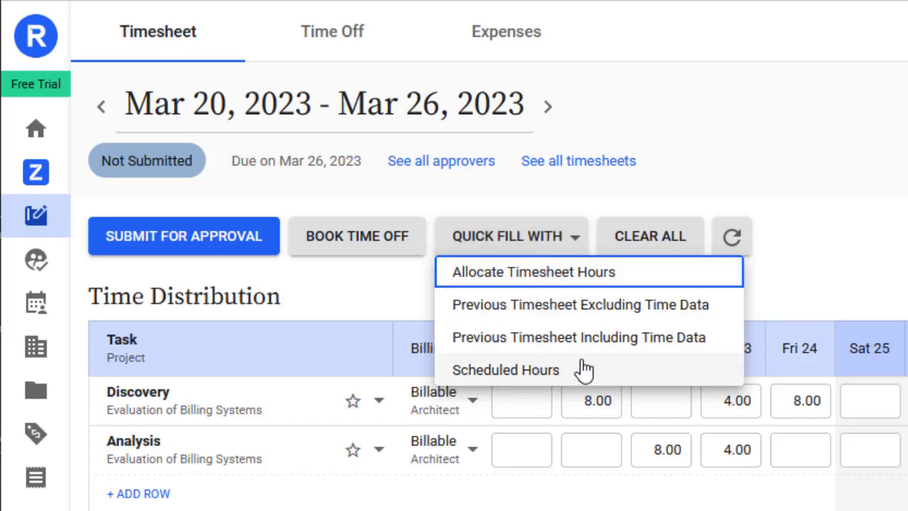
pyautogui.click(809, 265)
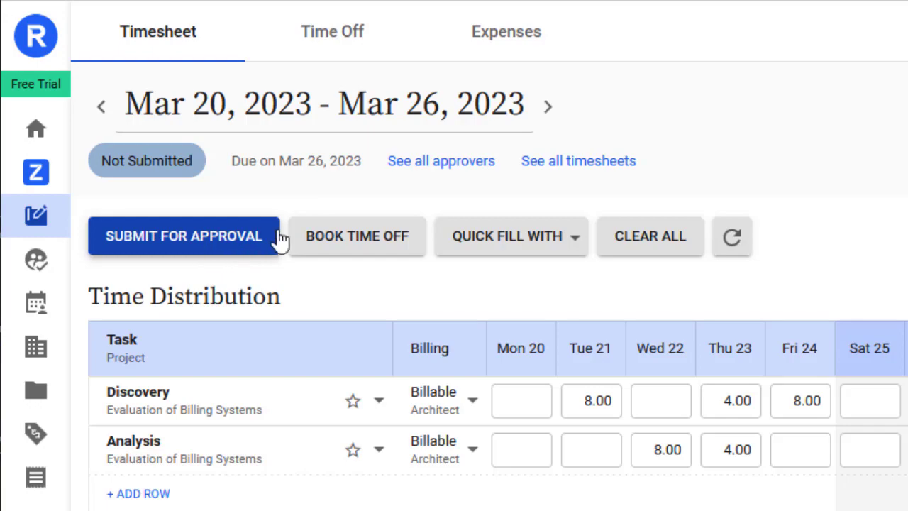
# - Accept the disclaimer and submit the Mar 20 - Mar 26, 2023 timesheet for approval
pyautogui.click(461, 163)
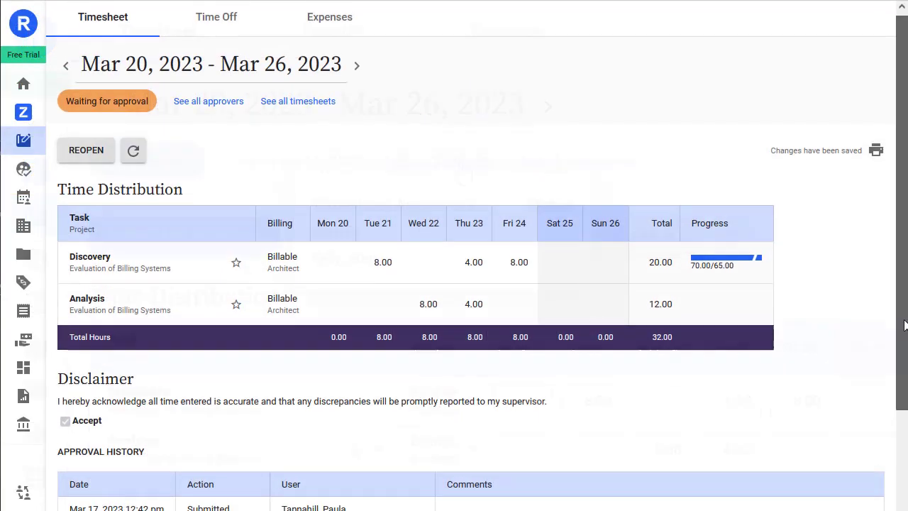
pyautogui.scroll(-2, 475, 262)
pyautogui.scroll(-2, 476, 284)
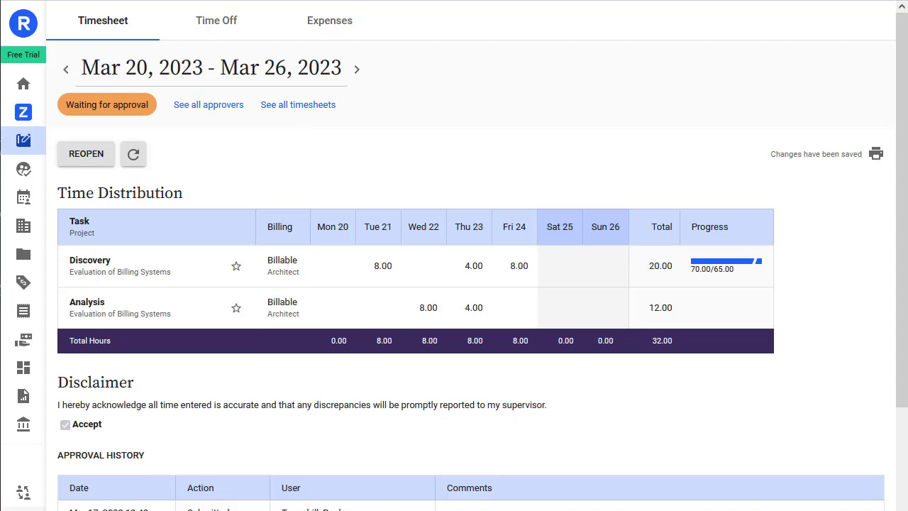
# - Open the user preferences and show the choices for Default Timesheet to Display
pyautogui.click(27, 494)
pyautogui.click(60, 367)
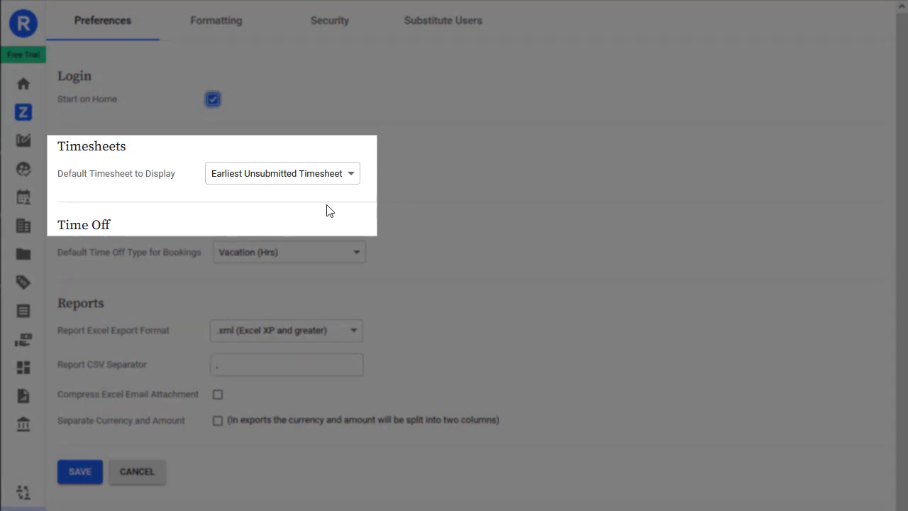
pyautogui.click(351, 177)
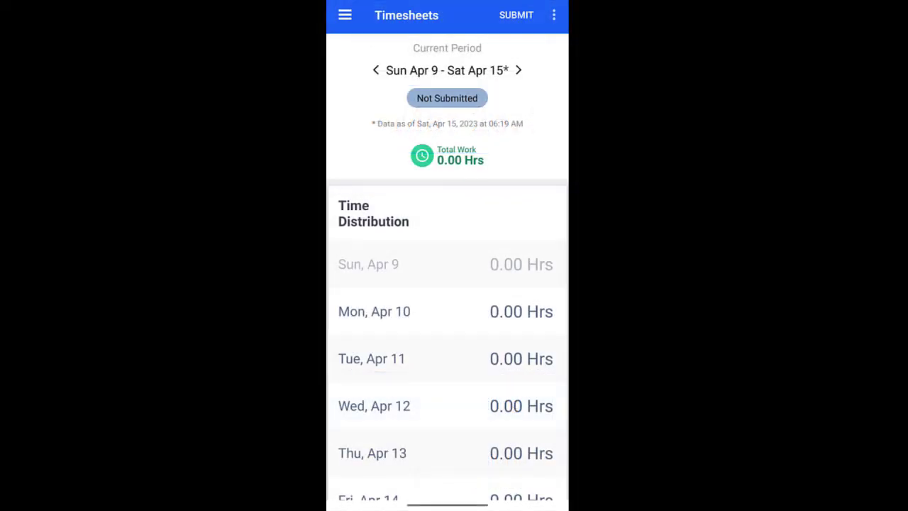
# - In the Replicon mobile app, start a time entry for Mon, Apr 10 with project Evaluation of Billing Systems, task Discovery and billing Project Rate
pyautogui.click(472, 316)
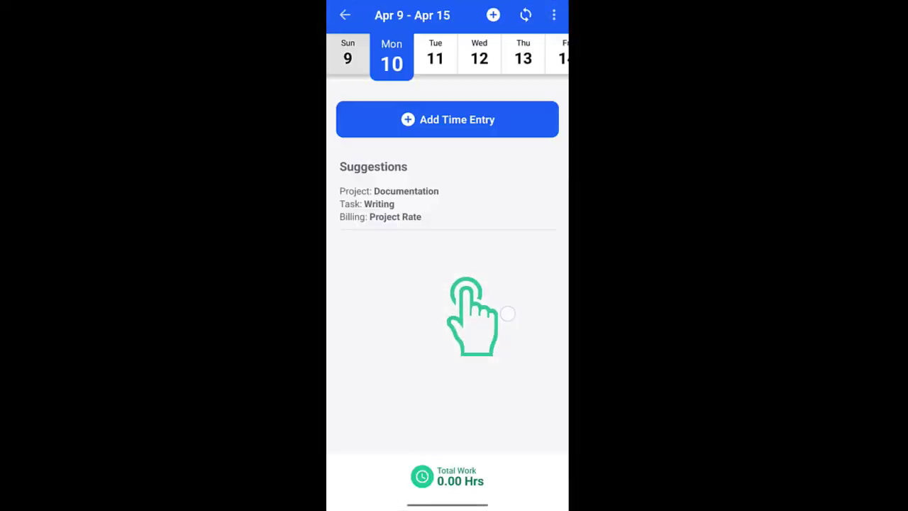
pyautogui.click(429, 128)
pyautogui.click(399, 62)
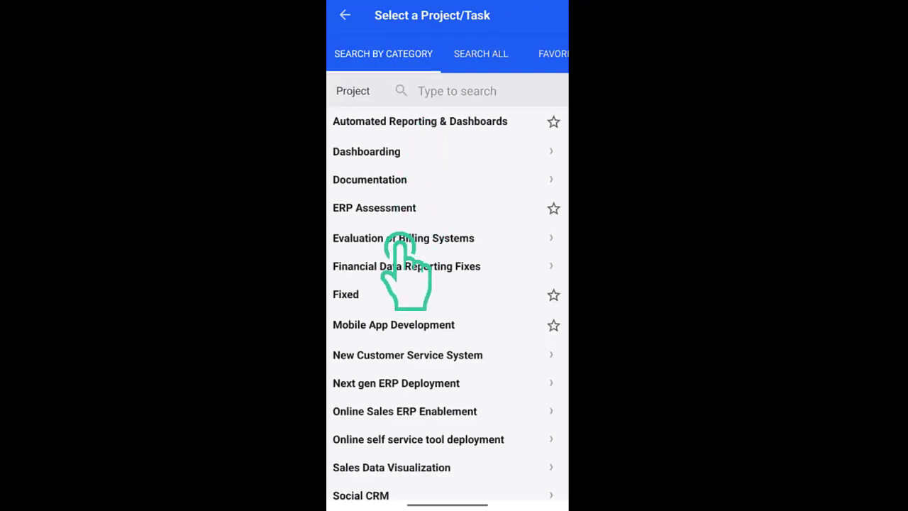
pyautogui.click(394, 238)
pyautogui.click(388, 181)
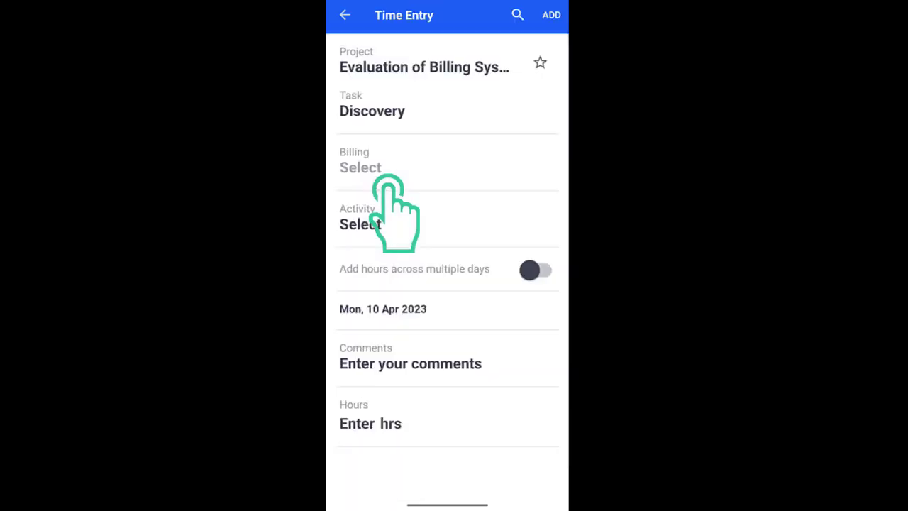
# - Enable adding hours across multiple days and enter 3 hours for Sun, 9 Apr, 7 for Mon, 10 Apr and 6 for Tue, 11 Apr
pyautogui.click(548, 272)
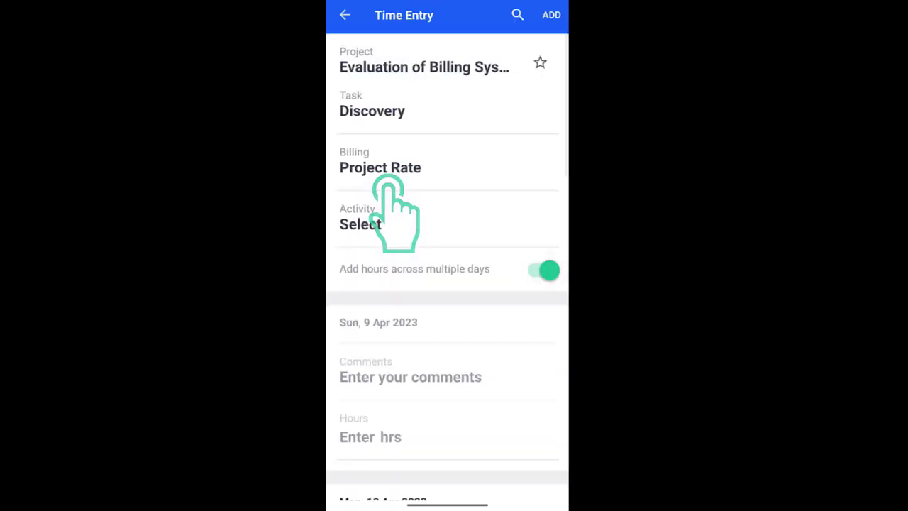
pyautogui.scroll(-3, 480, 284)
pyautogui.click(370, 434)
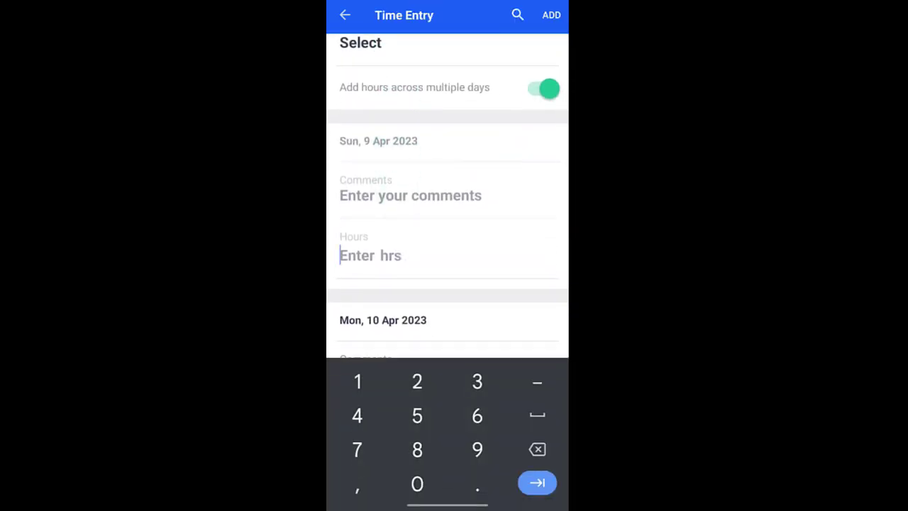
pyautogui.write('3')
pyautogui.scroll(-5, 487, 260)
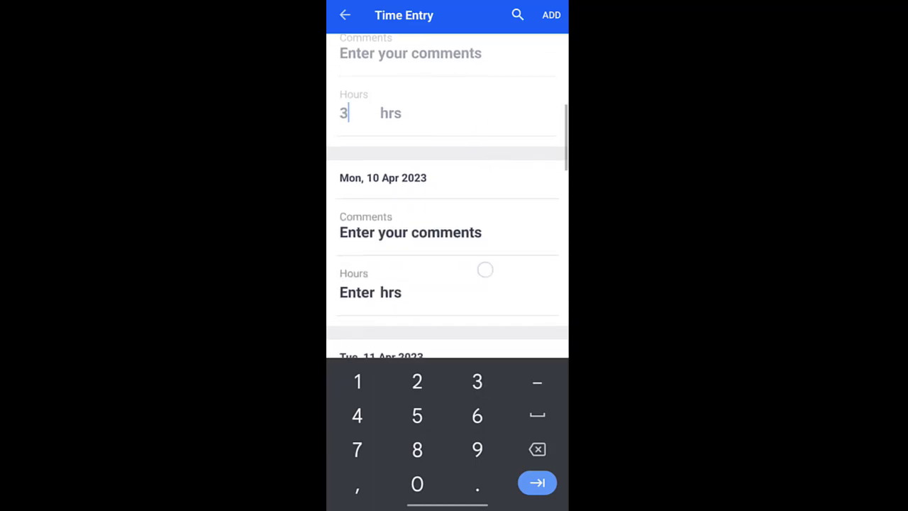
pyautogui.click(370, 224)
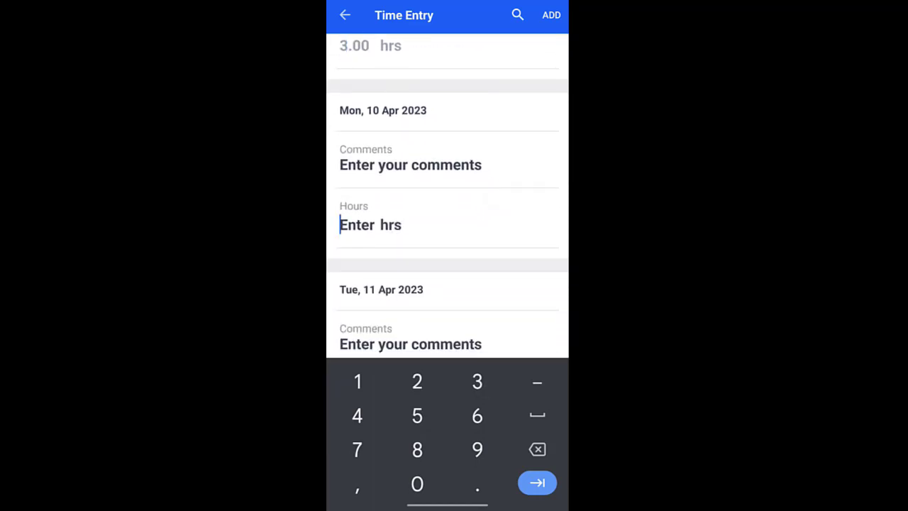
pyautogui.write('7')
pyautogui.press('Tab')
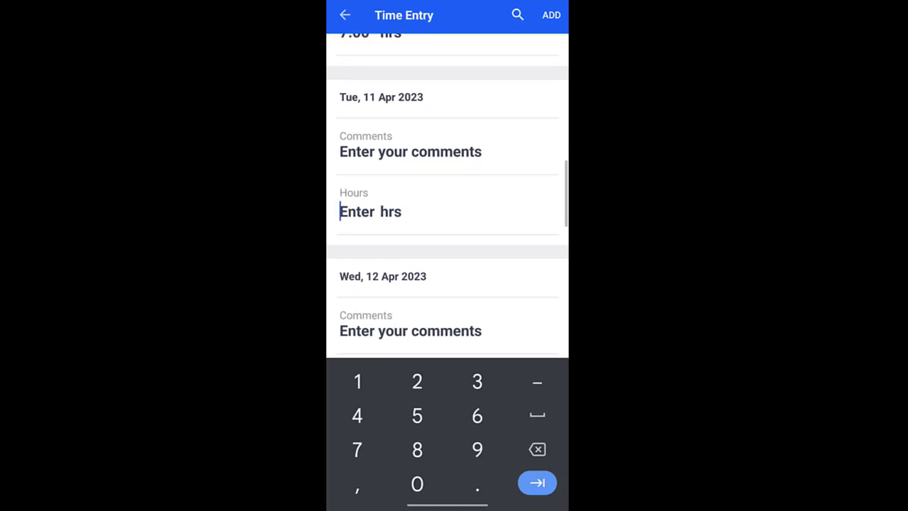
pyautogui.write('6')
pyautogui.press('Tab')
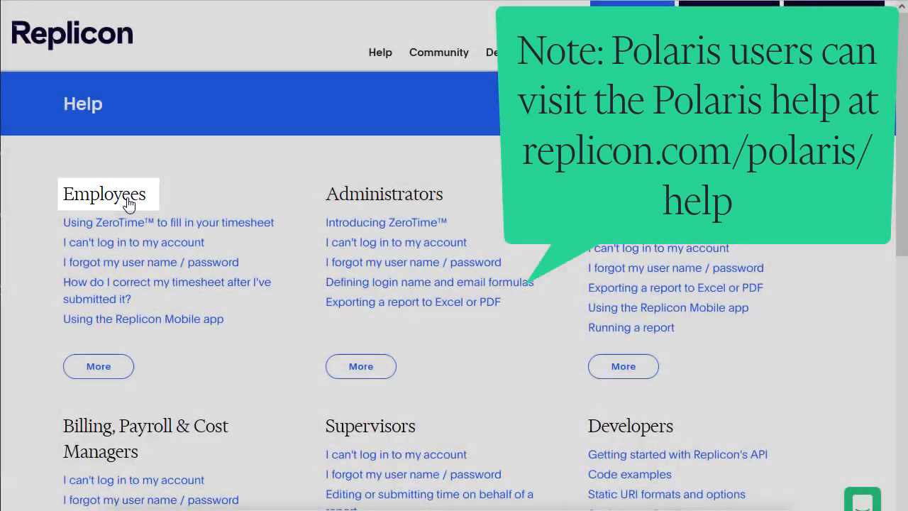
# - On the Replicon help website, open the Employees section to view its timesheet topics
pyautogui.click(128, 202)
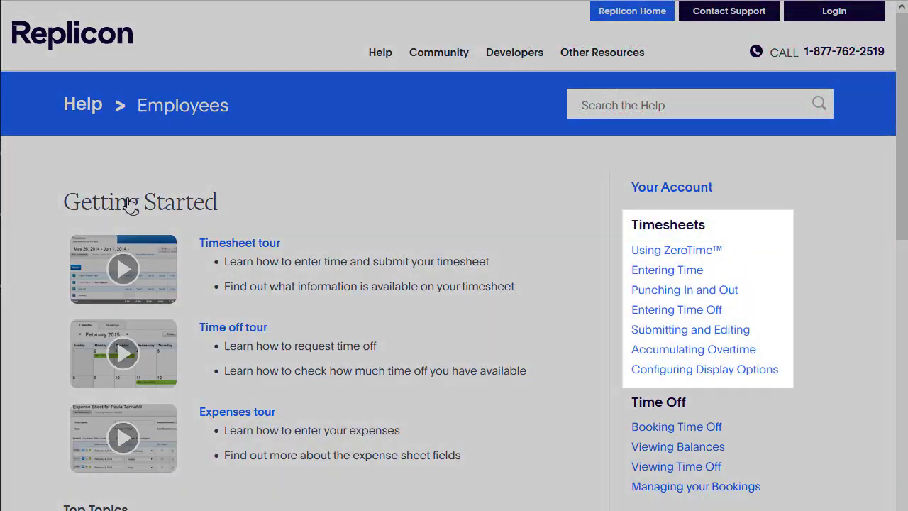